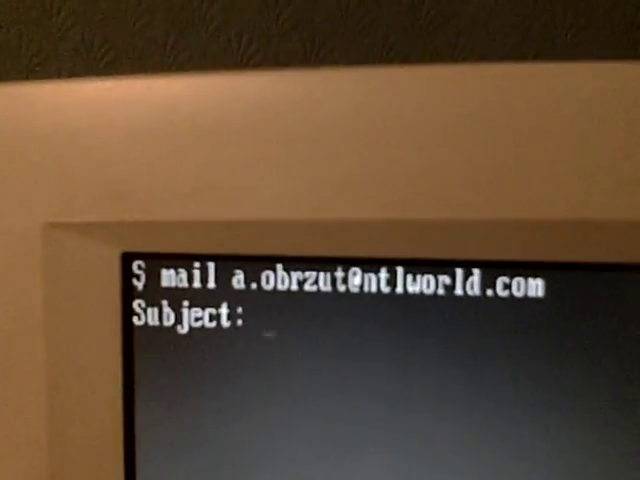
{"action": "type", "text": "t"}
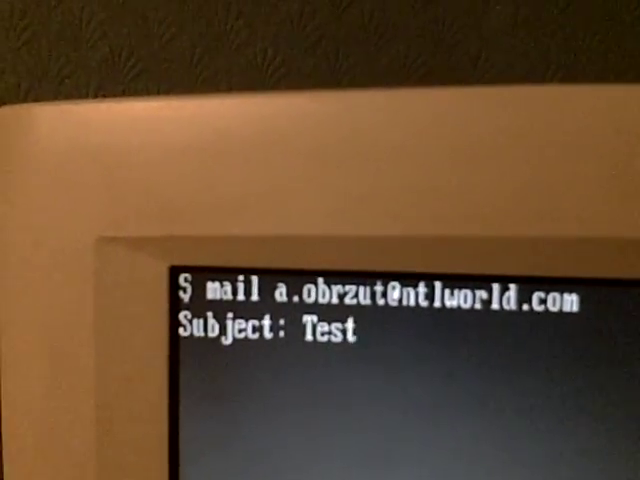
Step: Finish the subject 'Test' and begin the message body
{"action": "key", "text": "Return"}
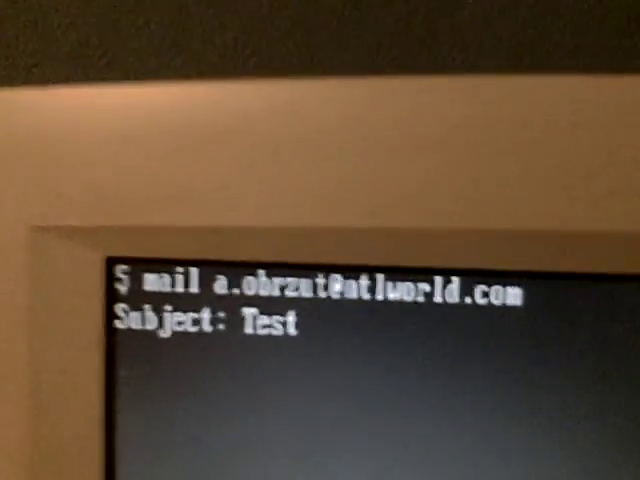
{"action": "type", "text": "Mesu"}
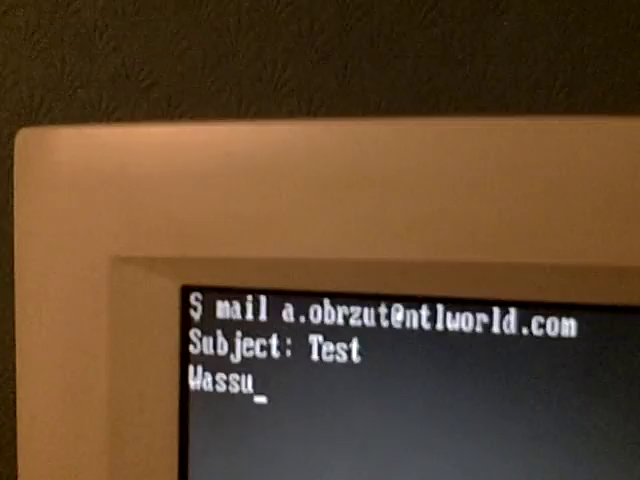
{"action": "type", "text": "p"}
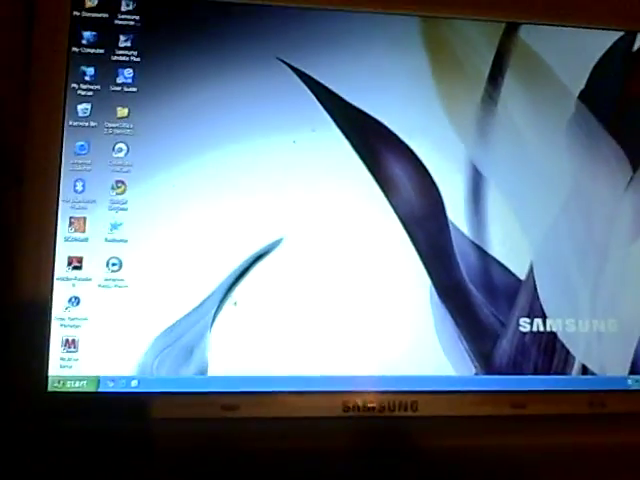
Step: Bring up the Windows XP Start menu to find the e-mail program
{"action": "key", "text": "super"}
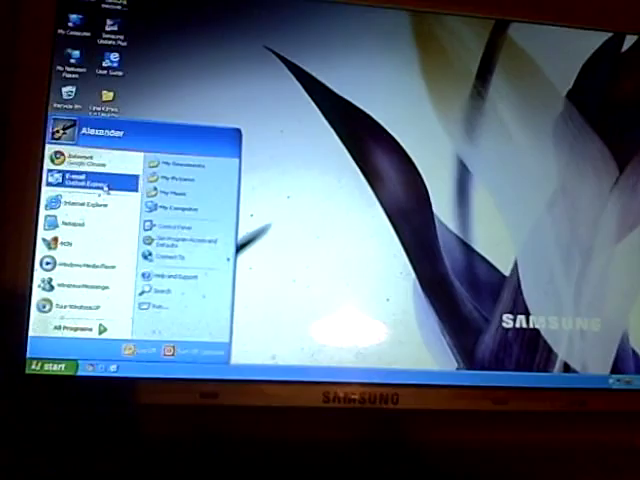